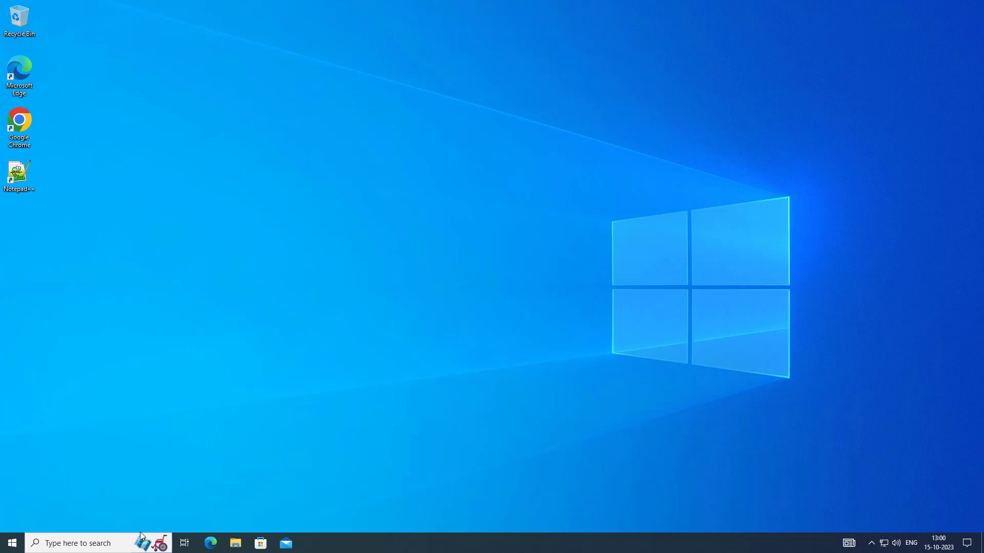
Search Windows for 'windows firewall' from the taskbar search box.
{"action": "left_click", "coordinate": [93, 544]}
{"action": "type", "text": "windo"}
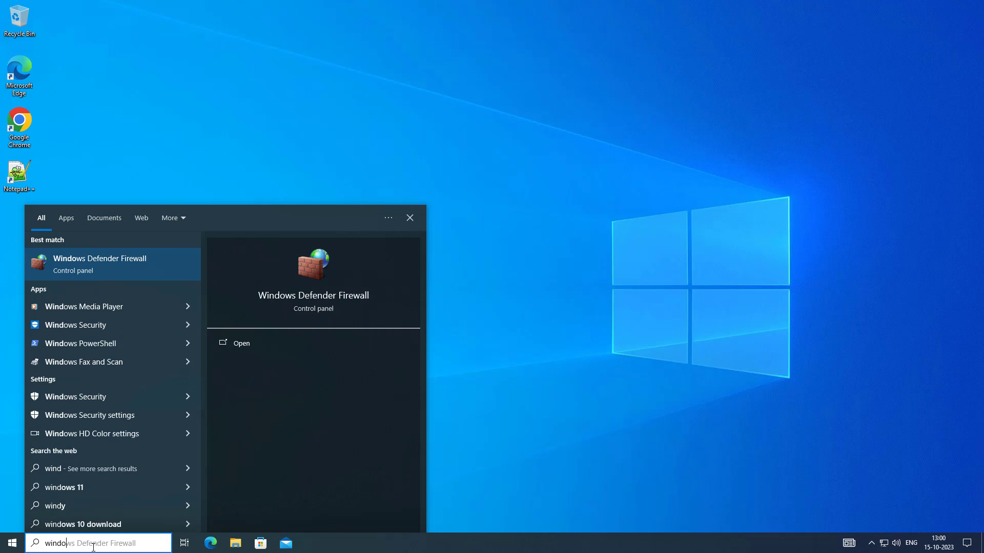
{"action": "type", "text": "ws f"}
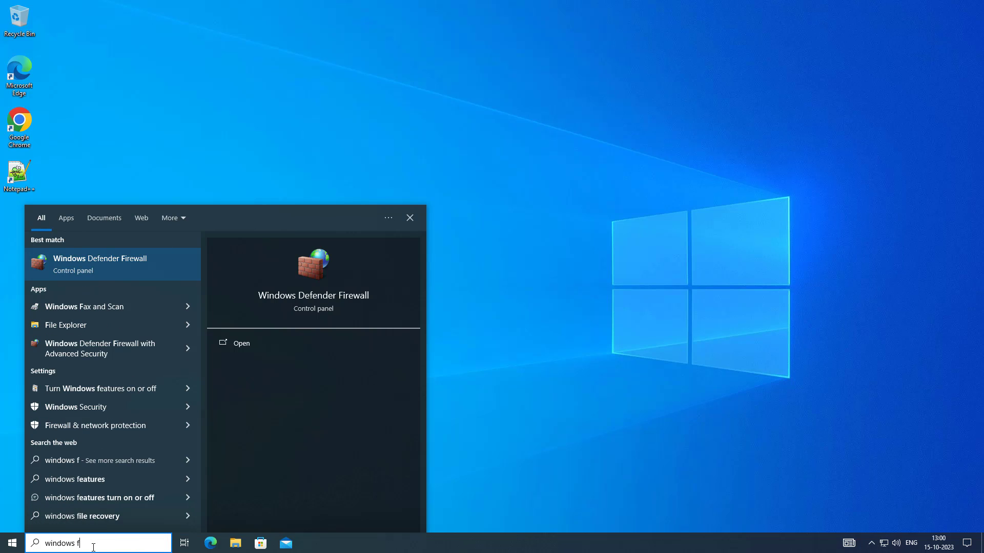
{"action": "type", "text": "ire"}
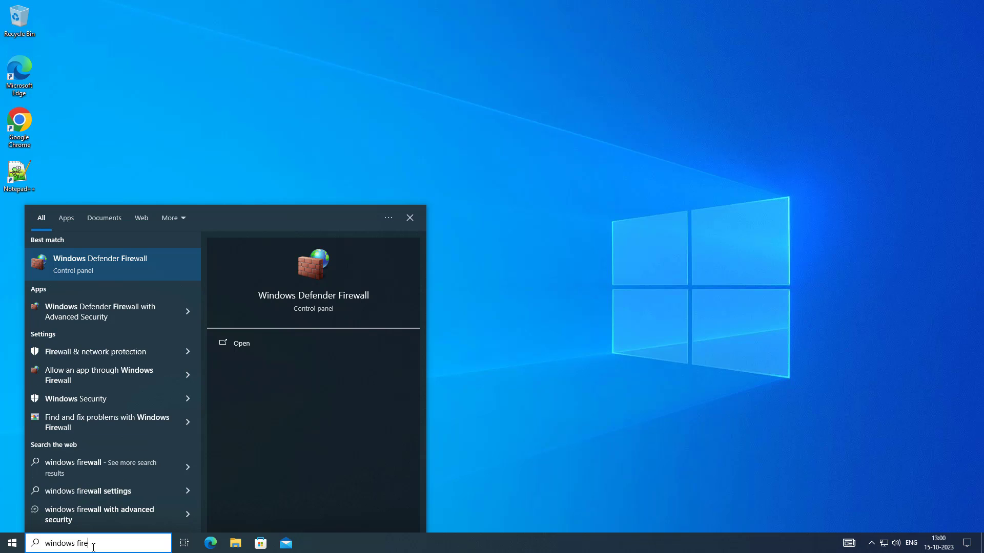
{"action": "type", "text": "wall"}
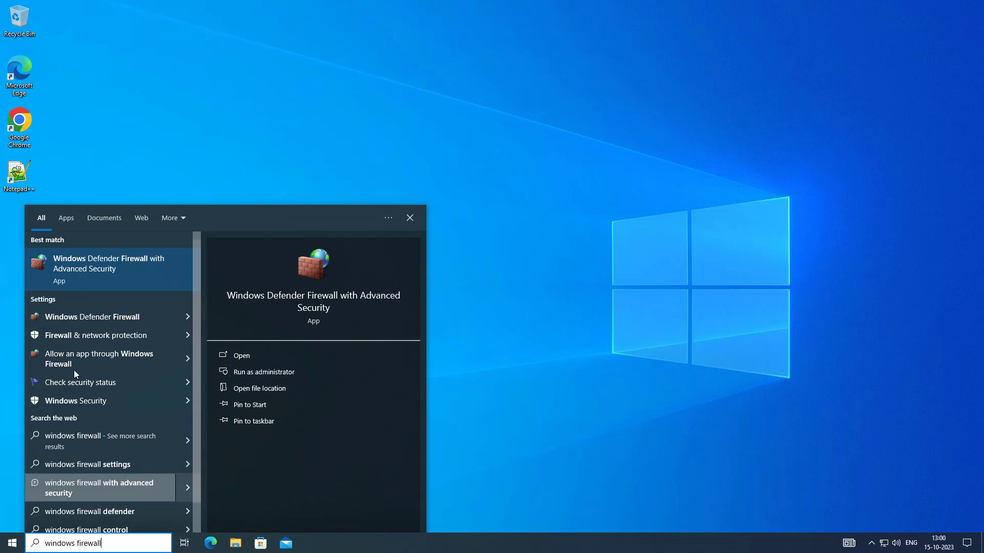
Keep Windows Defender Firewall on for private and public networks, close it, and search for Services.
{"action": "left_click", "coordinate": [97, 318]}
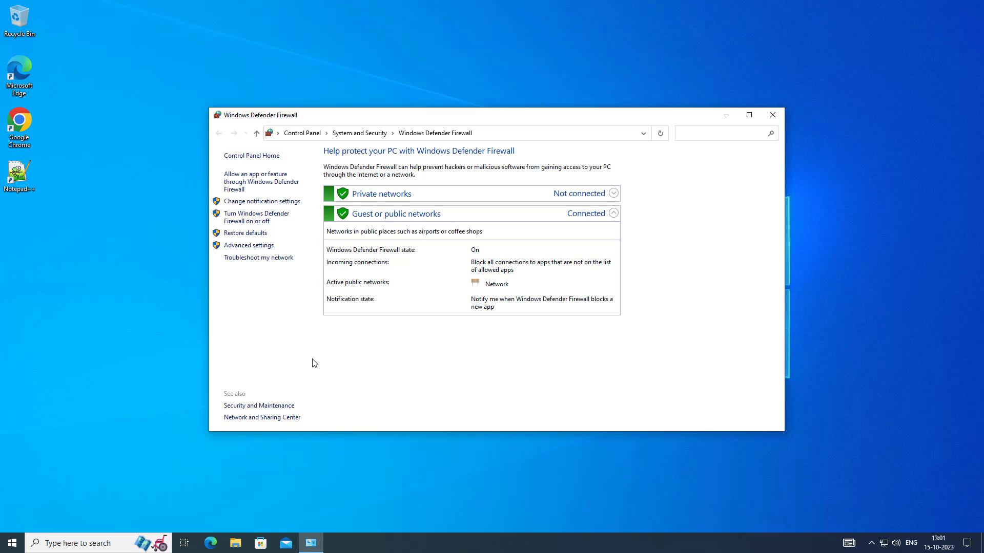
{"action": "left_click", "coordinate": [253, 222]}
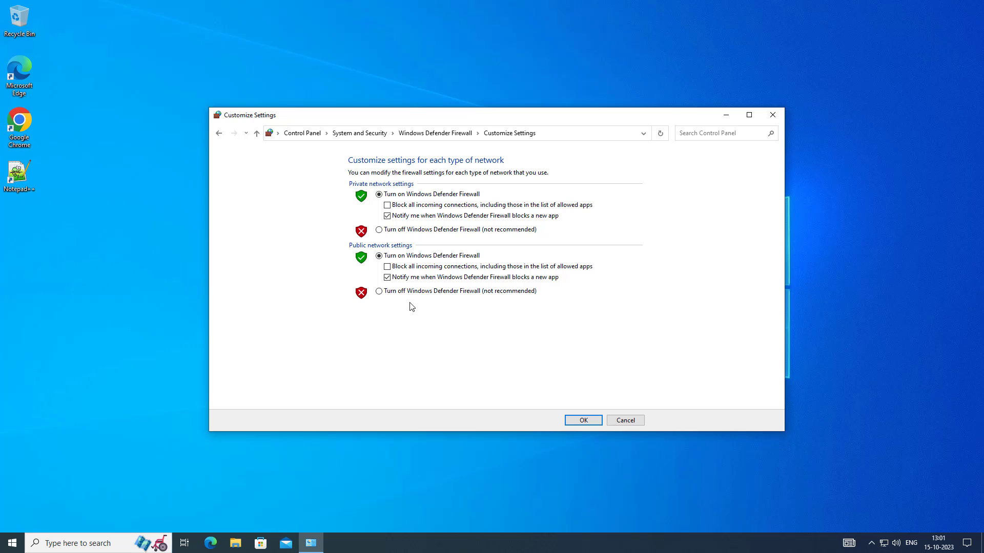
{"action": "left_click", "coordinate": [584, 421]}
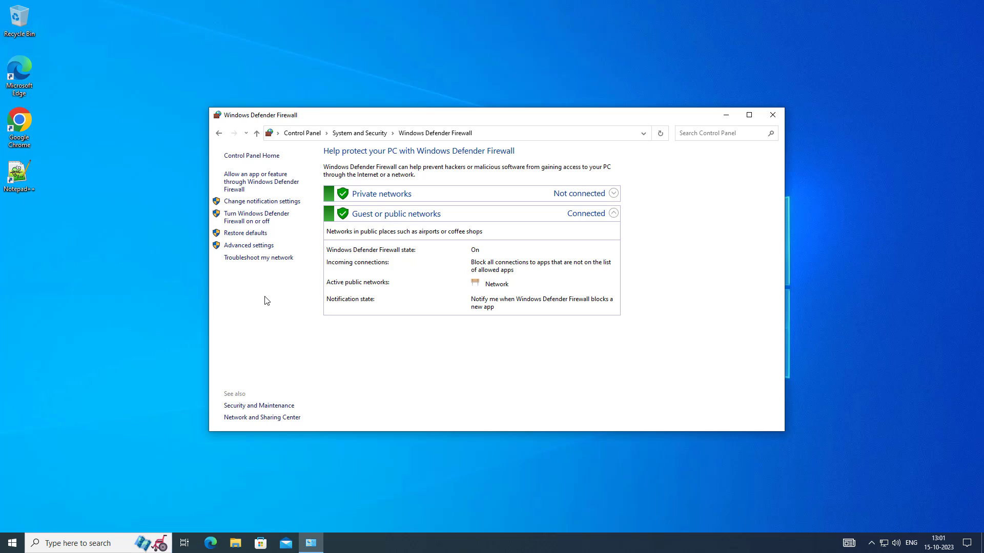
{"action": "left_click", "coordinate": [773, 115]}
{"action": "left_click", "coordinate": [59, 543]}
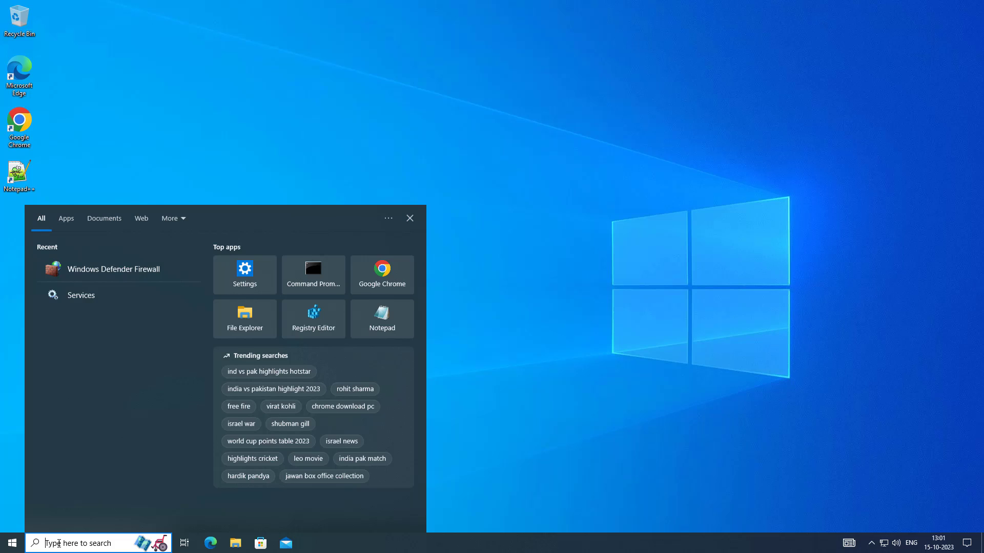
{"action": "type", "text": "servixes"}
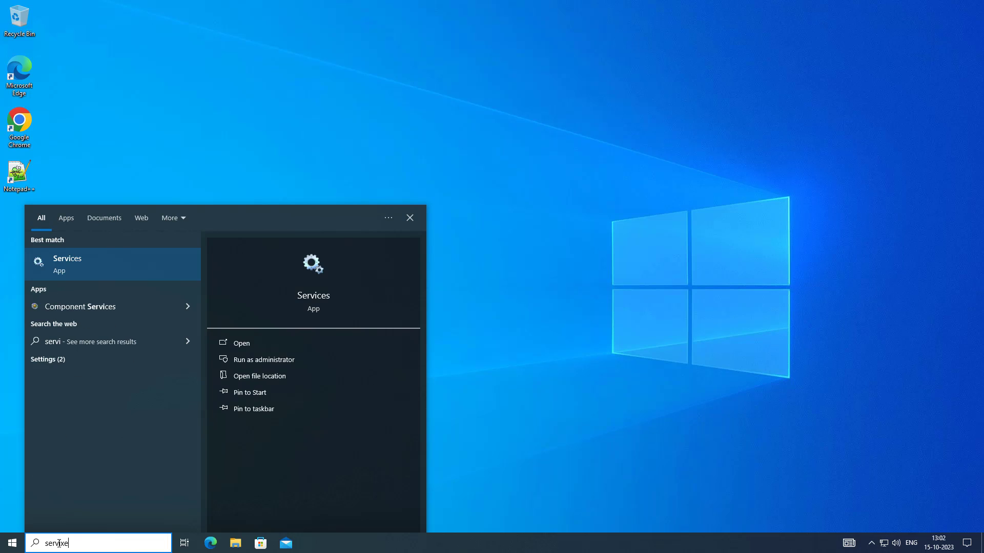
Open Services, enlarge its window, and select the Network Connections service.
{"action": "left_click", "coordinate": [63, 263]}
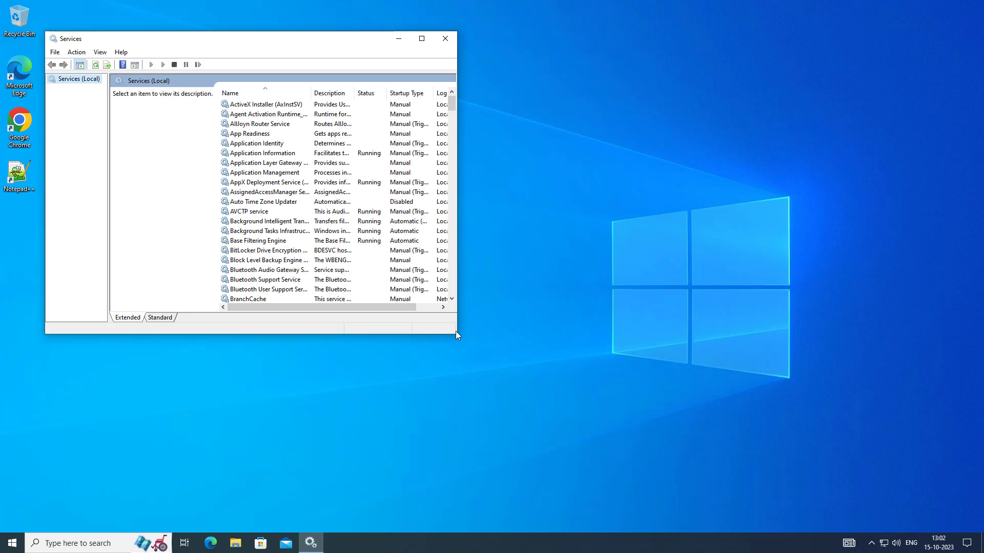
{"action": "left_click_drag", "start_coordinate": [458, 336], "coordinate": [828, 469]}
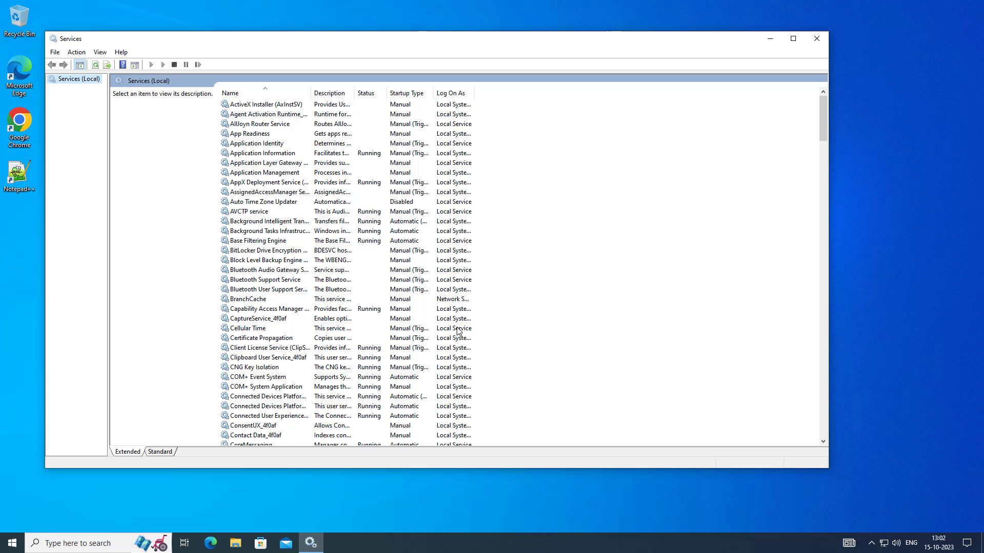
{"action": "left_click", "coordinate": [258, 231]}
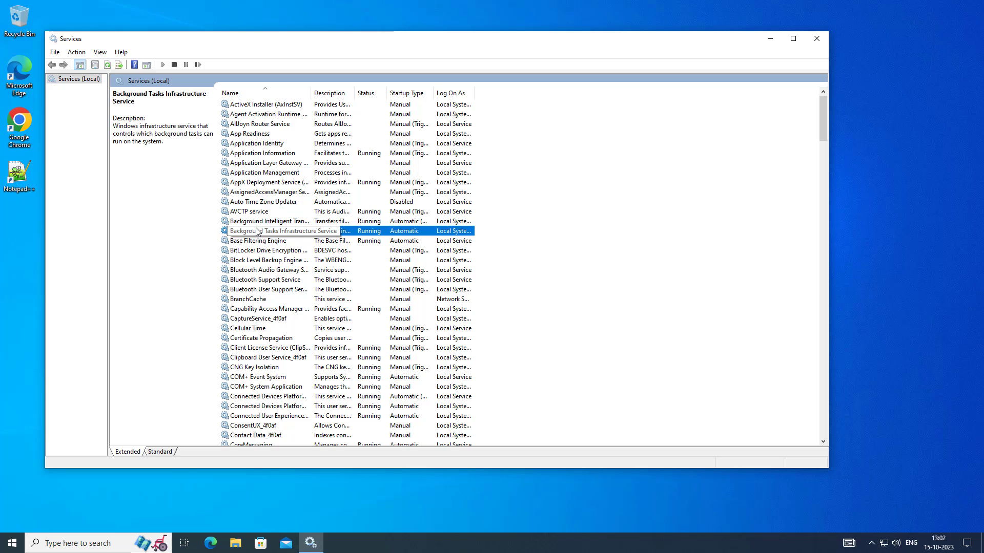
{"action": "key", "text": "n"}
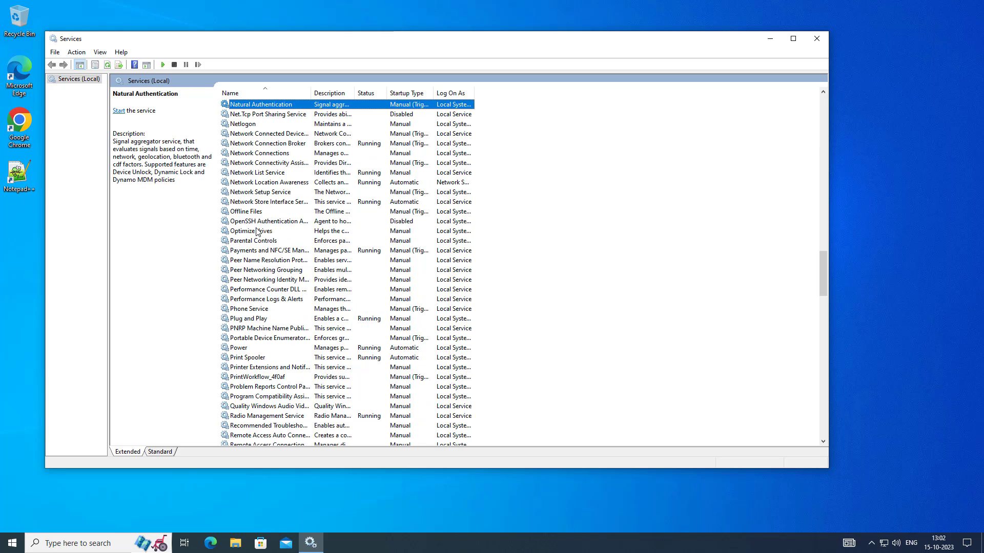
{"action": "left_click", "coordinate": [277, 154]}
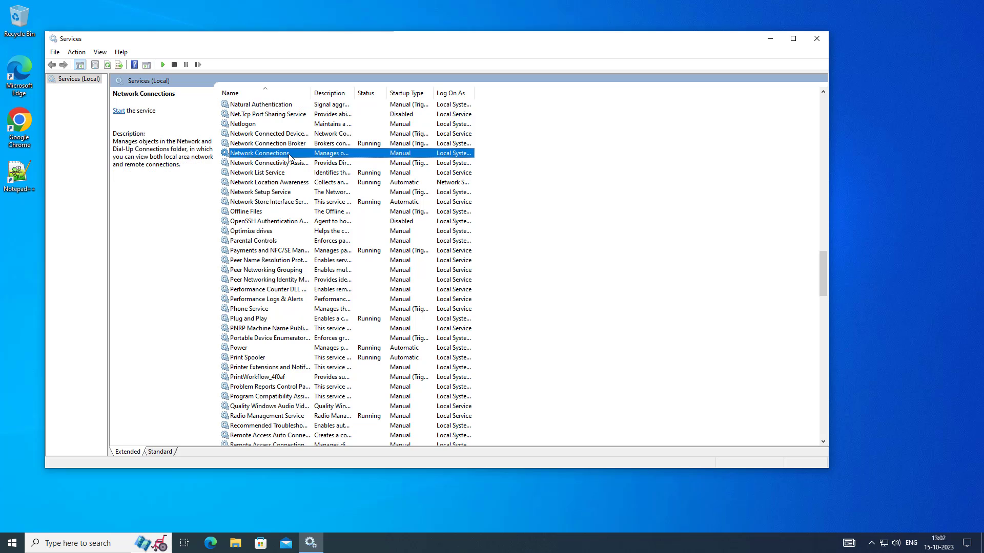
Set Network Connections to Automatic startup, start the service, and confirm its properties.
{"action": "double_click", "coordinate": [288, 153]}
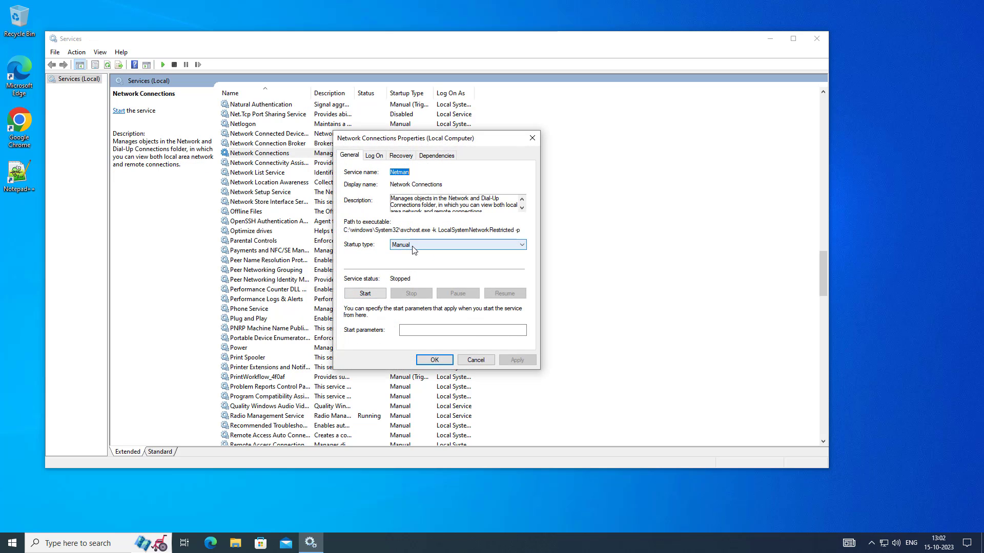
{"action": "left_click", "coordinate": [405, 246]}
{"action": "left_click", "coordinate": [405, 261]}
{"action": "left_click", "coordinate": [369, 296]}
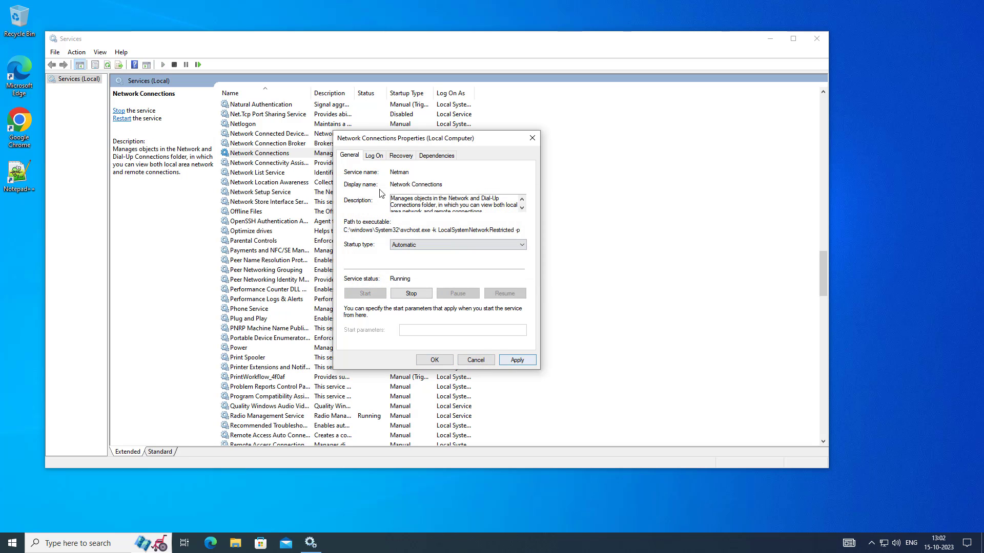
{"action": "left_click", "coordinate": [516, 361]}
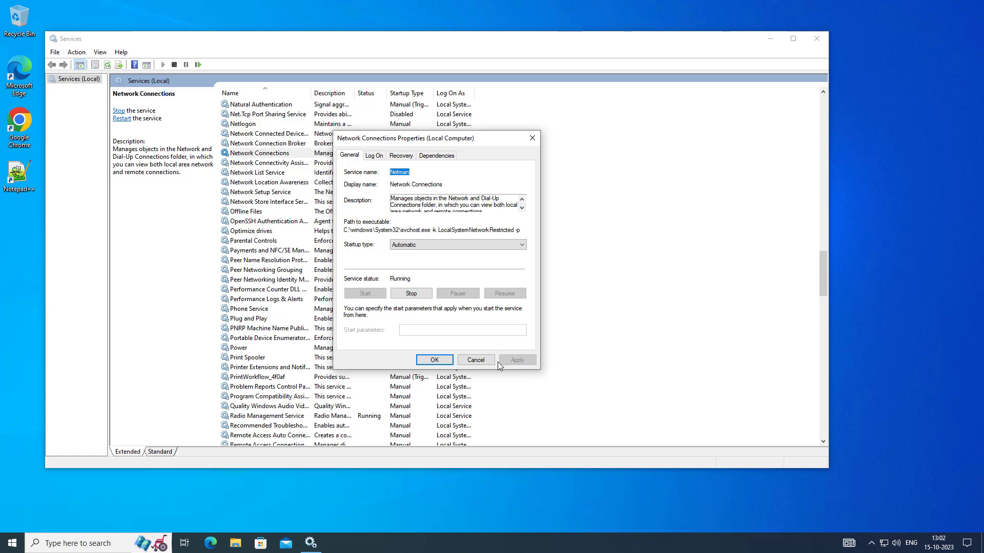
{"action": "left_click", "coordinate": [448, 362]}
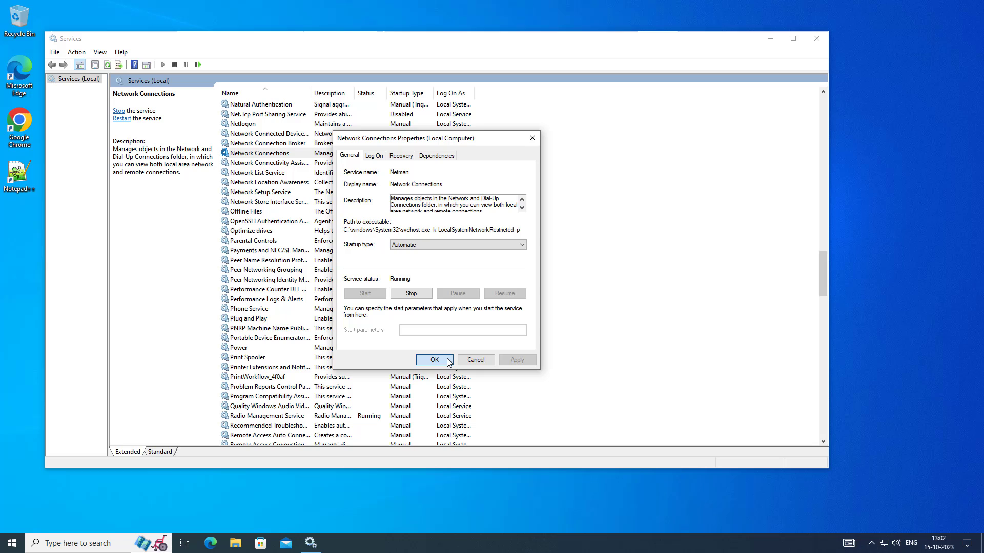
{"action": "double_click", "coordinate": [288, 155]}
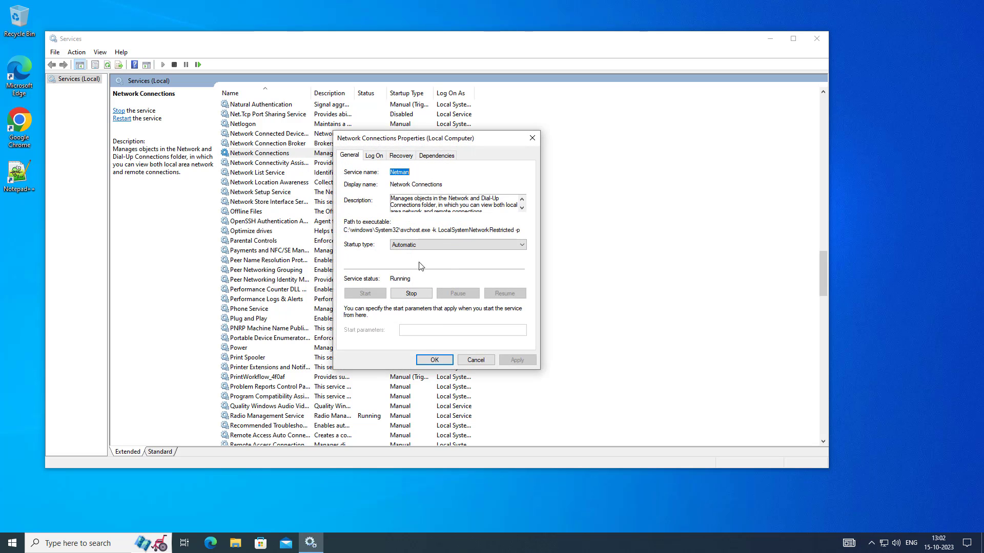
{"action": "left_click", "coordinate": [433, 359]}
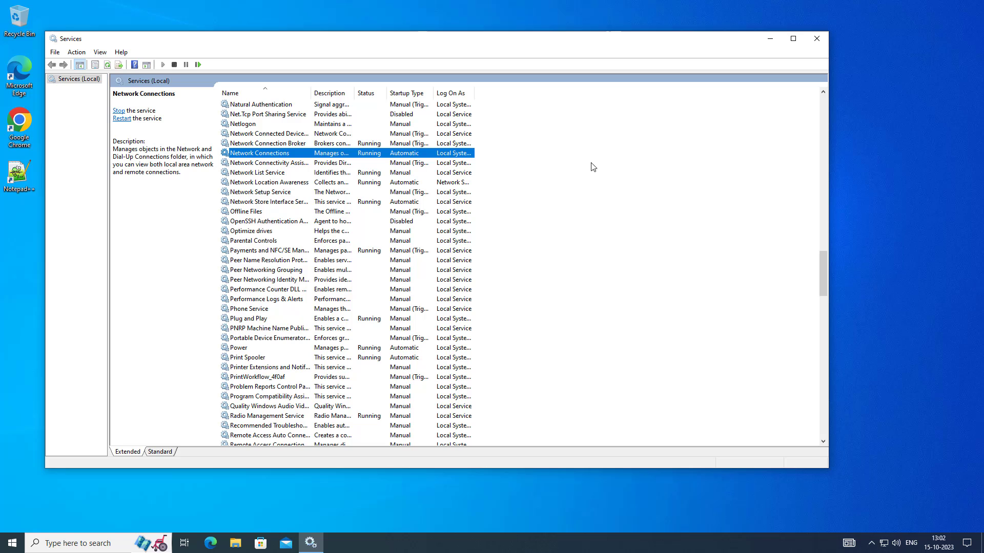
Close Services and run Command Prompt as administrator from a 'cmd' search.
{"action": "left_click", "coordinate": [817, 39]}
{"action": "left_click", "coordinate": [87, 544]}
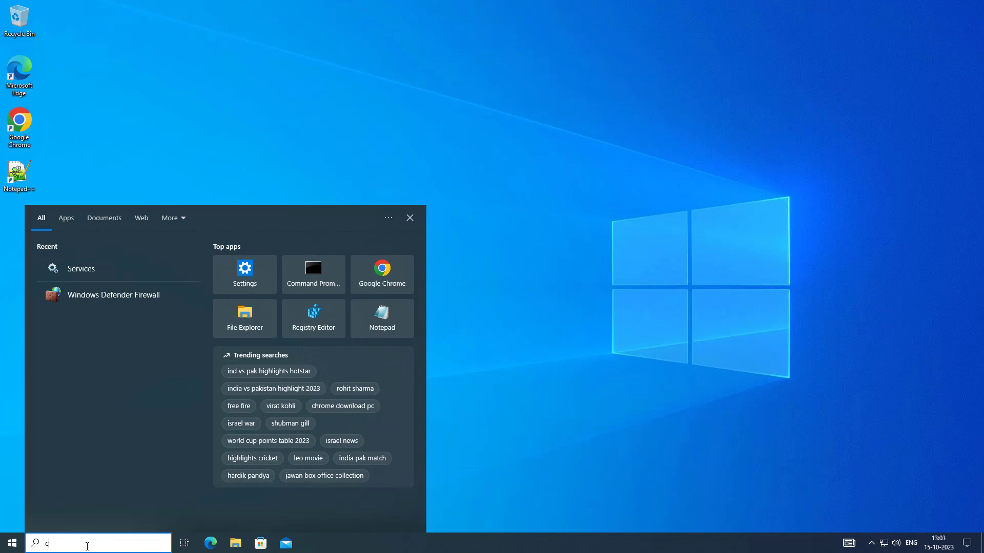
{"action": "type", "text": "cmd"}
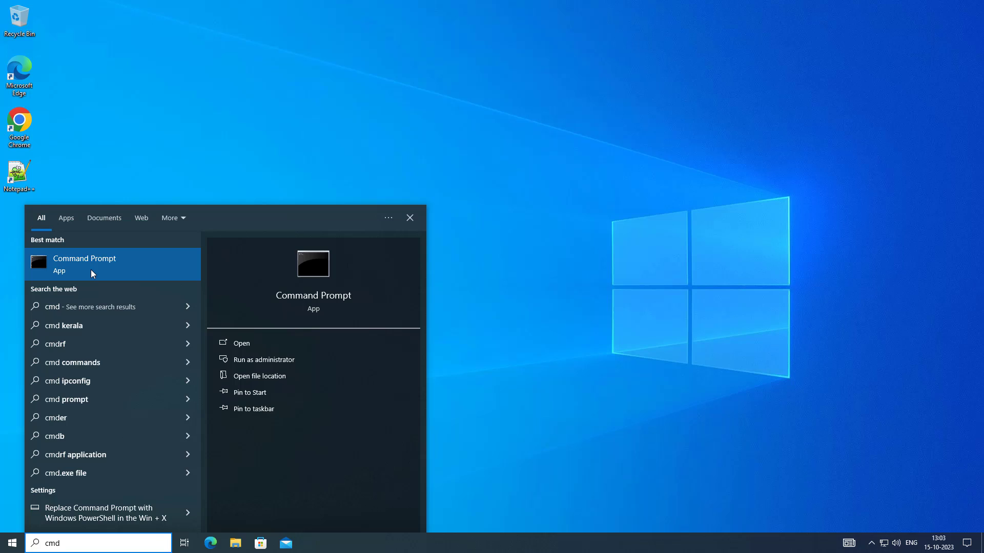
{"action": "right_click", "coordinate": [91, 270]}
{"action": "left_click", "coordinate": [125, 278]}
{"action": "left_click", "coordinate": [451, 292]}
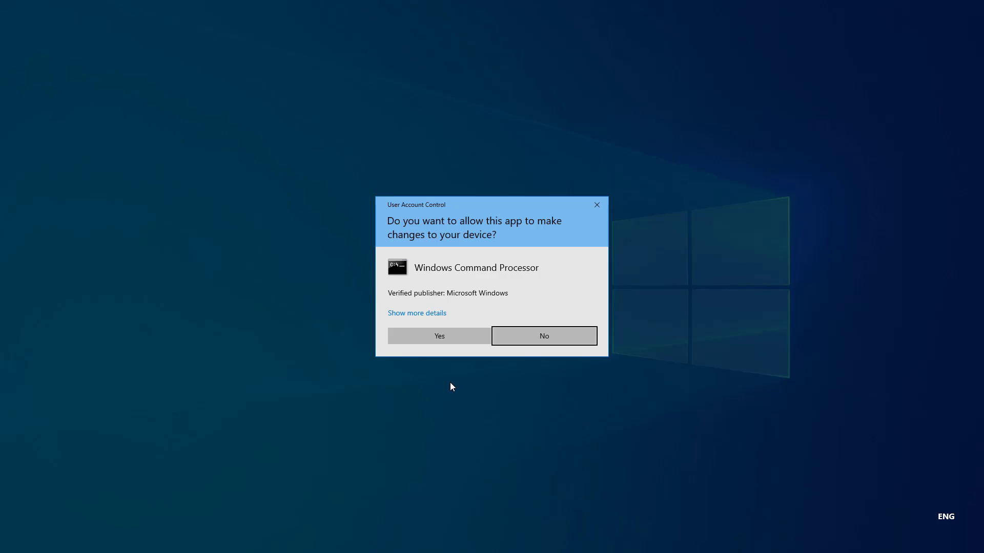
Approve the UAC prompt, run ipconfig /flushdns, then exit the console.
{"action": "left_click", "coordinate": [449, 341]}
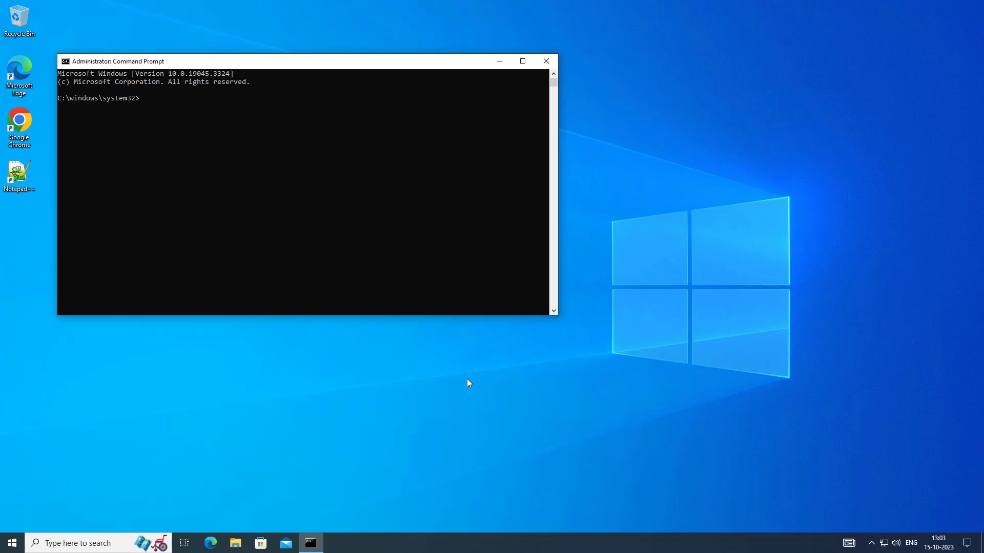
{"action": "type", "text": "ipconfig /flushdns"}
{"action": "key", "text": "Return"}
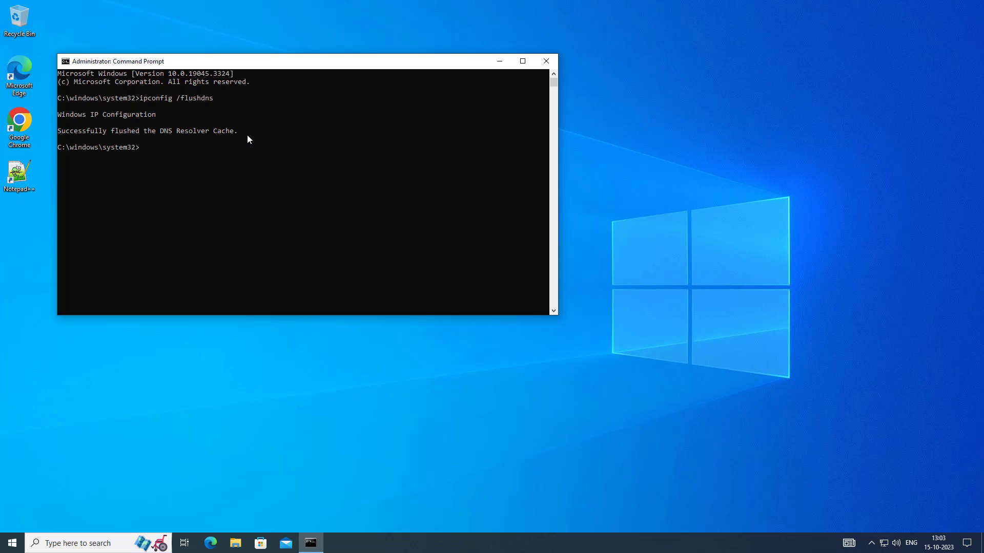
{"action": "left_click_drag", "start_coordinate": [247, 136], "coordinate": [61, 129]}
{"action": "type", "text": "exit"}
{"action": "key", "text": "Return"}
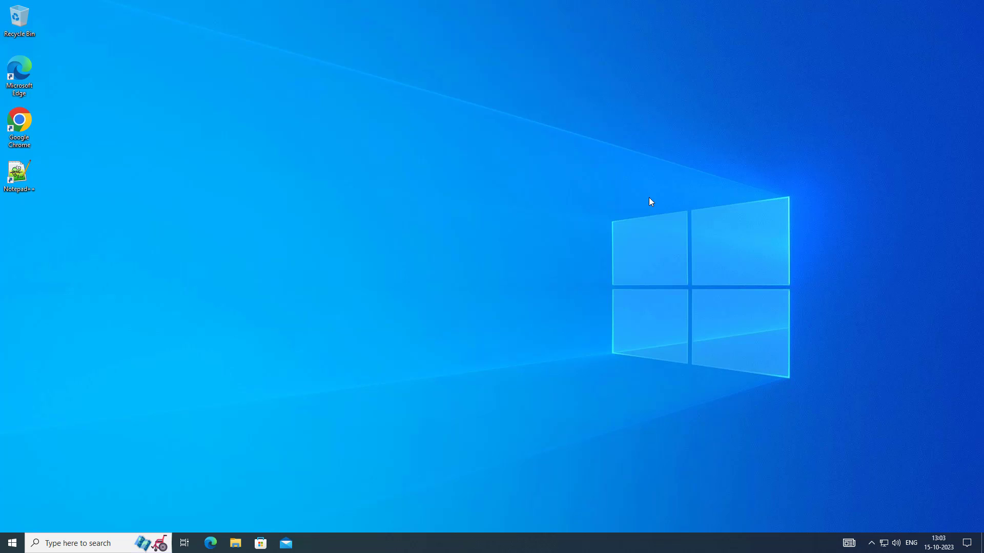
Search for 'msconfig' and open System Configuration.
{"action": "left_click", "coordinate": [58, 544]}
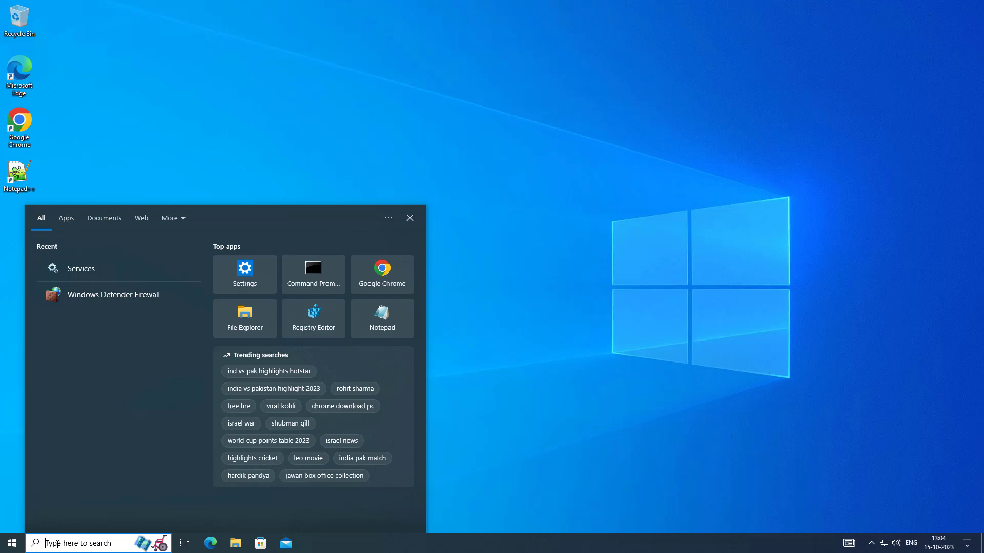
{"action": "type", "text": "msconfig"}
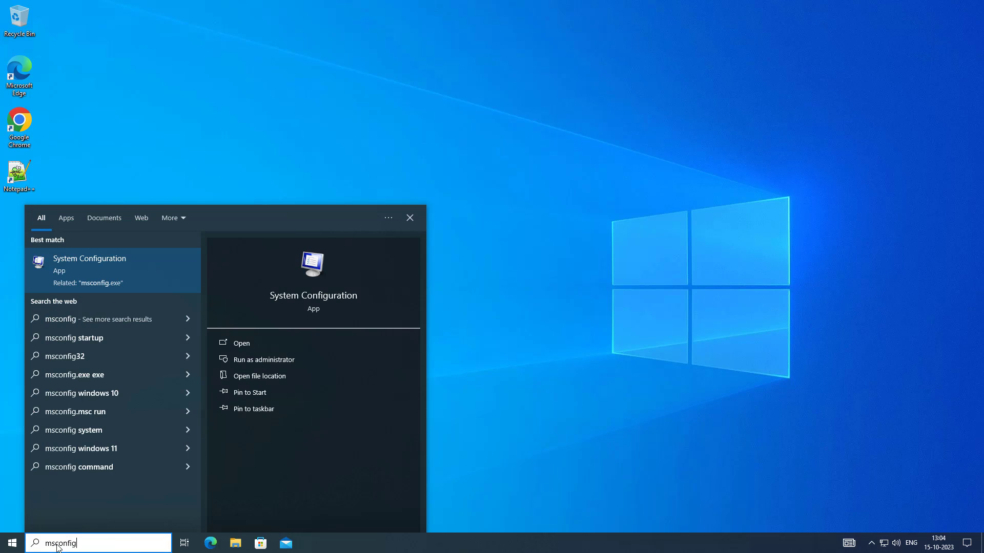
{"action": "left_click", "coordinate": [132, 278]}
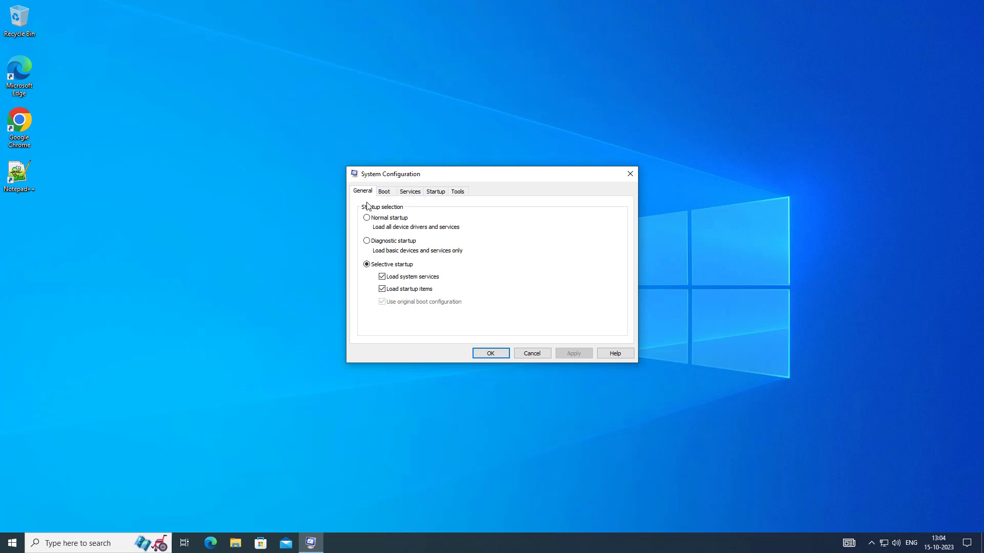
Choose Normal startup, review the Services tab list, and confirm with OK.
{"action": "left_click", "coordinate": [367, 219]}
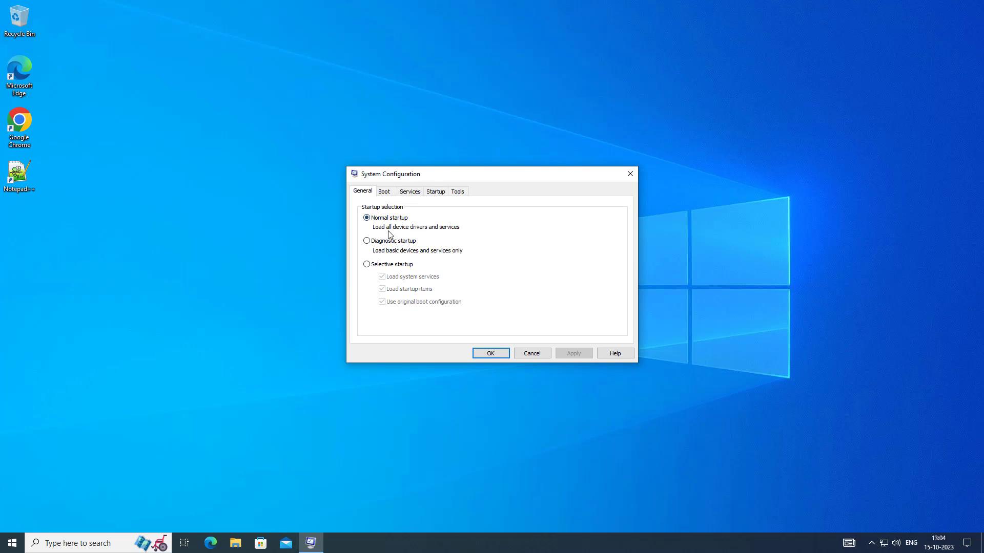
{"action": "left_click", "coordinate": [410, 191]}
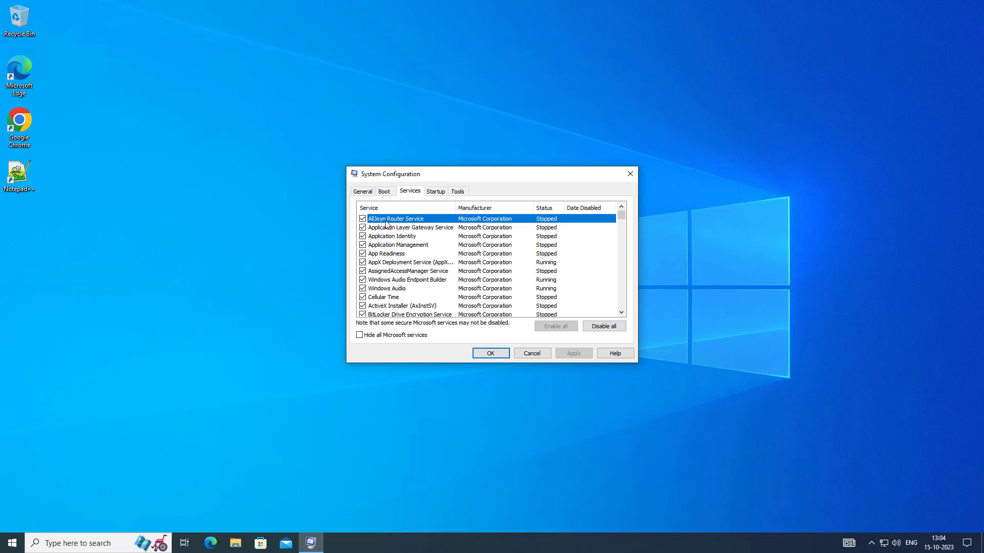
{"action": "scroll", "coordinate": [393, 241], "scroll_direction": "down", "scroll_amount": 6}
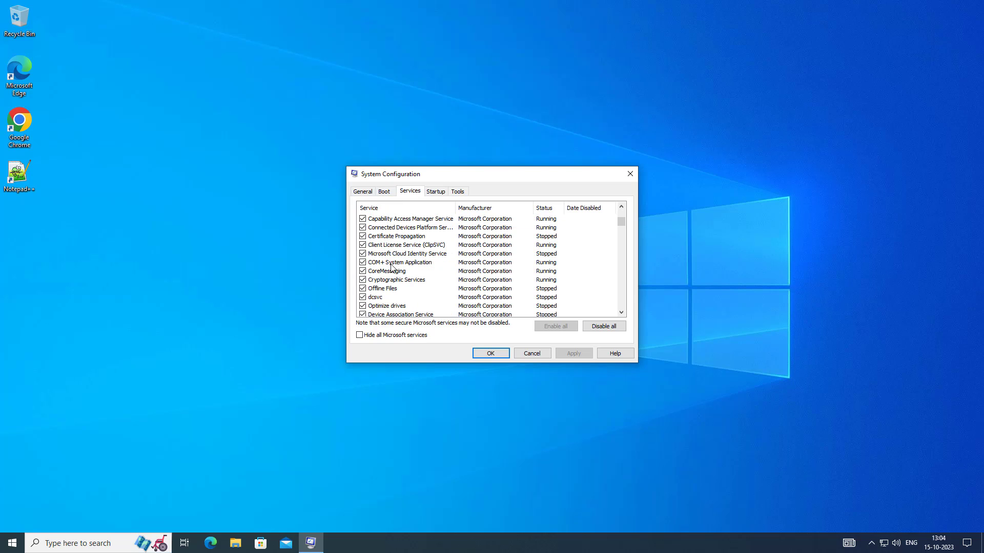
{"action": "scroll", "coordinate": [393, 266], "scroll_direction": "down", "scroll_amount": 4}
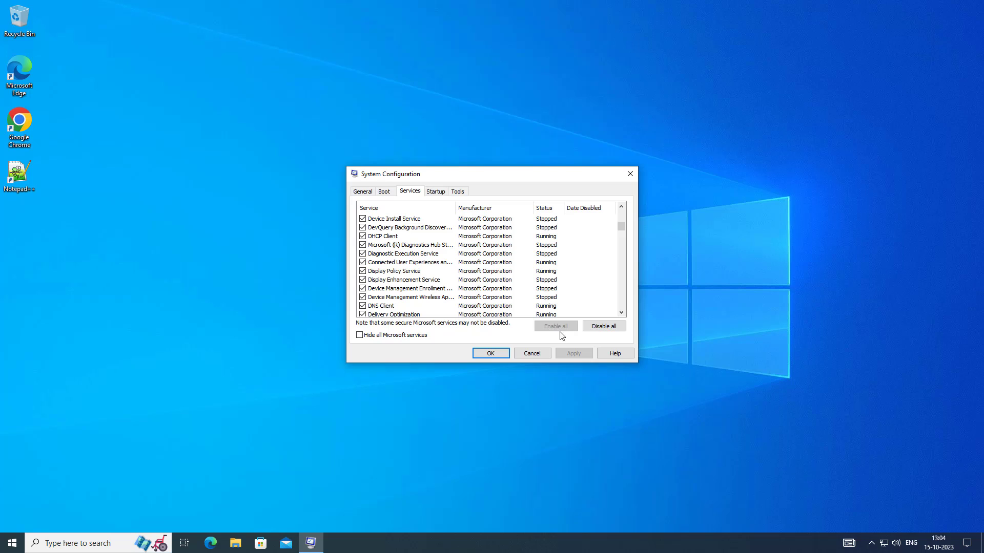
{"action": "left_click", "coordinate": [503, 355]}
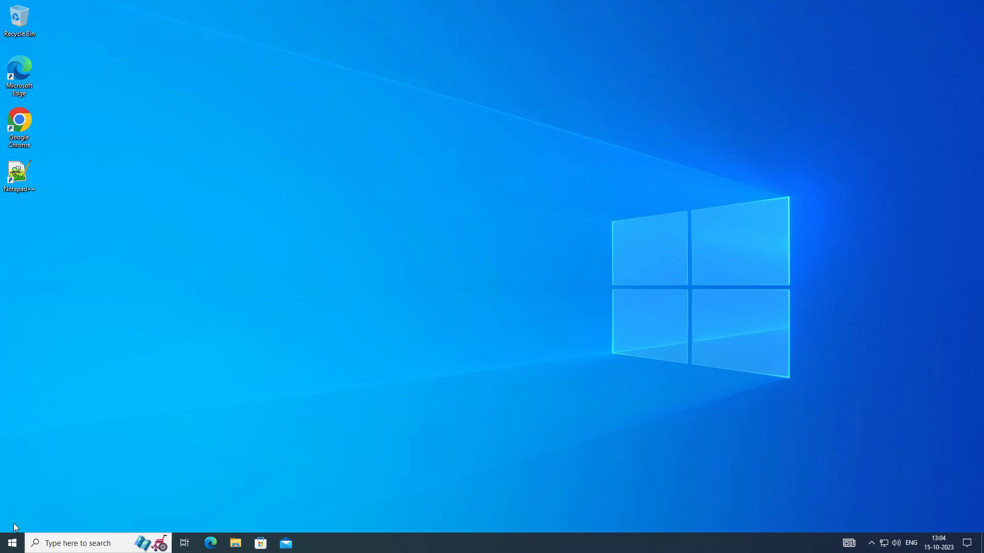
Restart the computer from the Start menu's power options.
{"action": "left_click", "coordinate": [12, 543]}
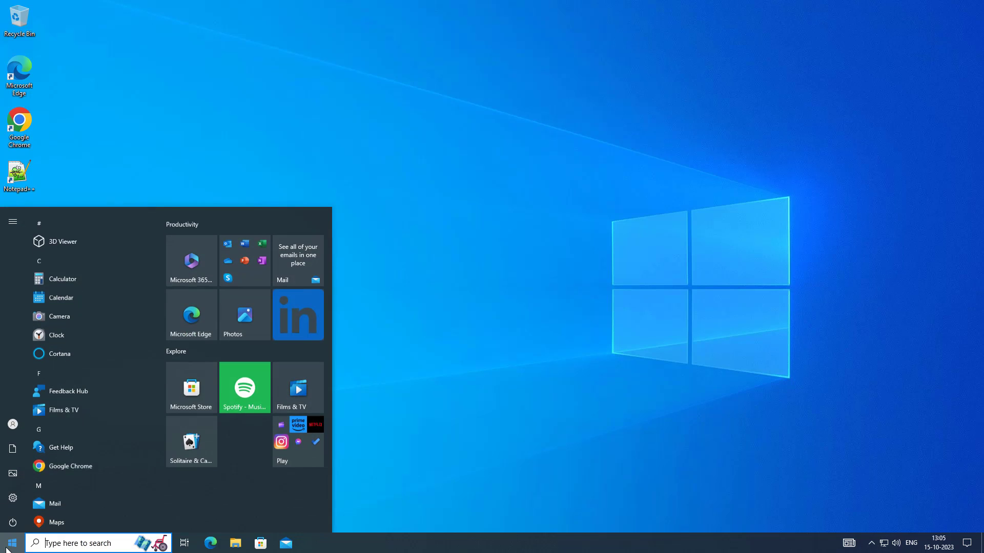
{"action": "left_click", "coordinate": [12, 523]}
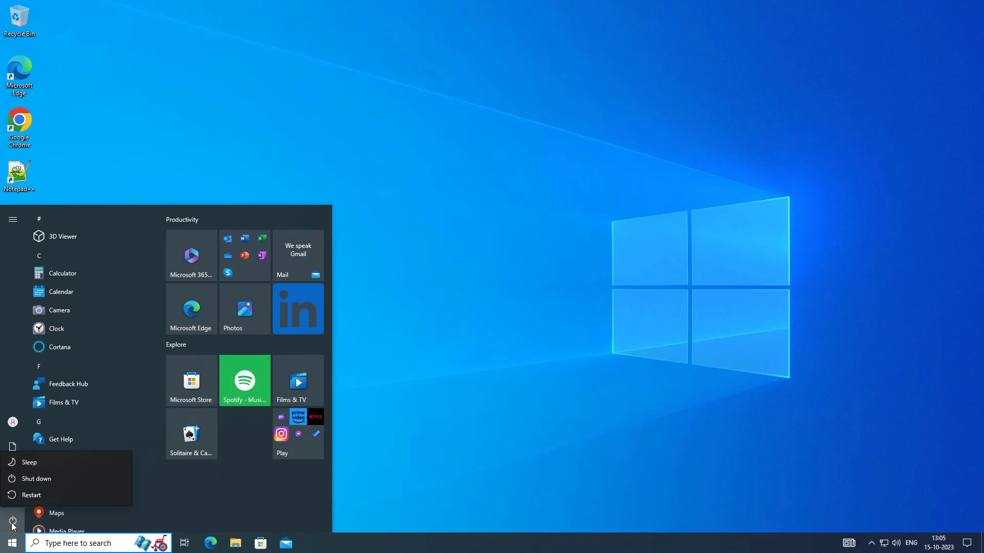
{"action": "left_click", "coordinate": [35, 498]}
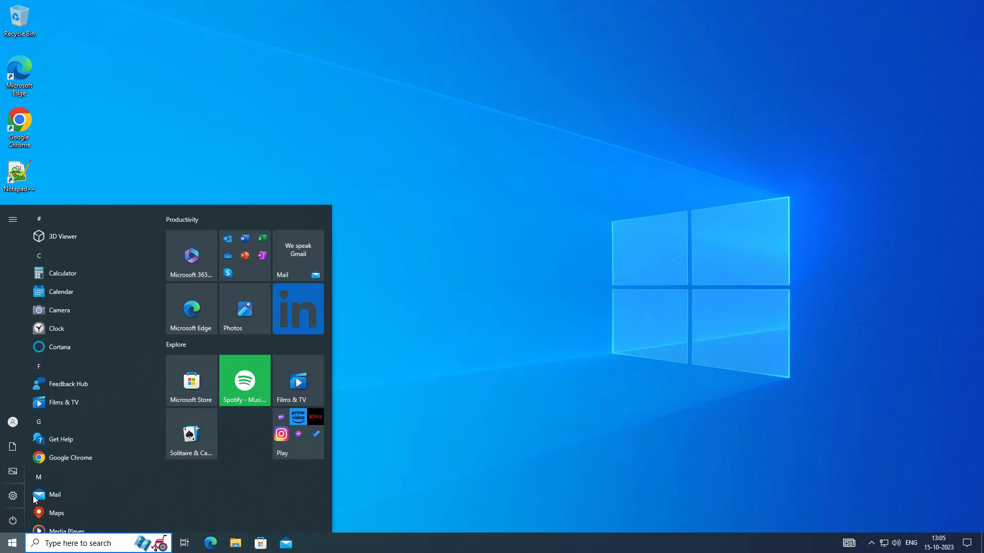